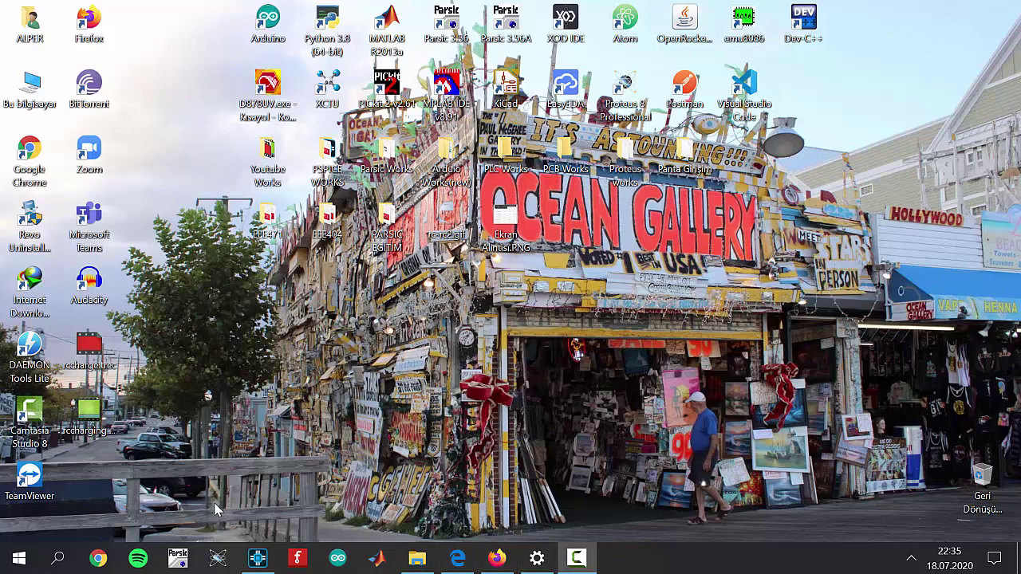
- Restore the OrCAD Capture window showing the rlc project's SCHEMATIC1 page
{"action": "left_click", "coordinate": [258, 558]}
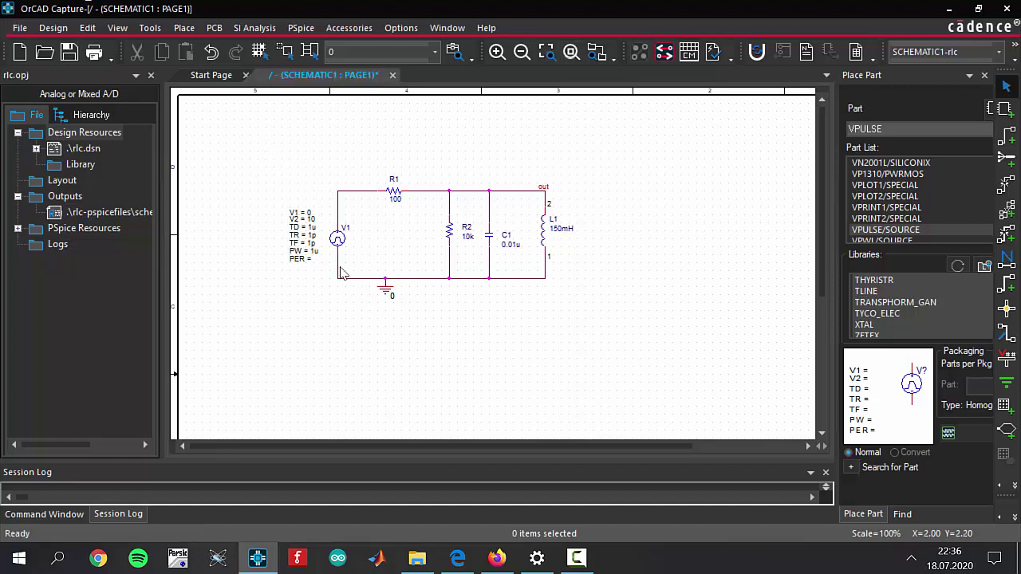
- Zoom in on the area around the RLC circuit so it fills the view
{"action": "left_click_drag", "start_coordinate": [258, 152], "coordinate": [627, 332]}
{"action": "left_click", "coordinate": [627, 332]}
{"action": "left_click", "coordinate": [547, 51]}
{"action": "left_click_drag", "start_coordinate": [244, 175], "coordinate": [550, 296]}
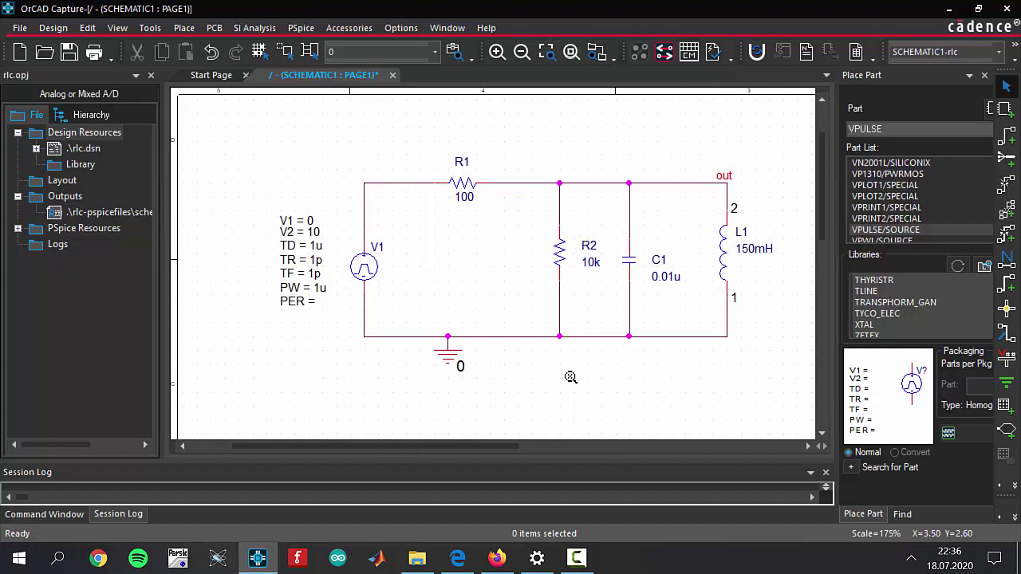
{"action": "key", "text": "Escape"}
- Inspect the V1 pulse source, resistor R2 and capacitor C1 one at a time
{"action": "left_click", "coordinate": [371, 266]}
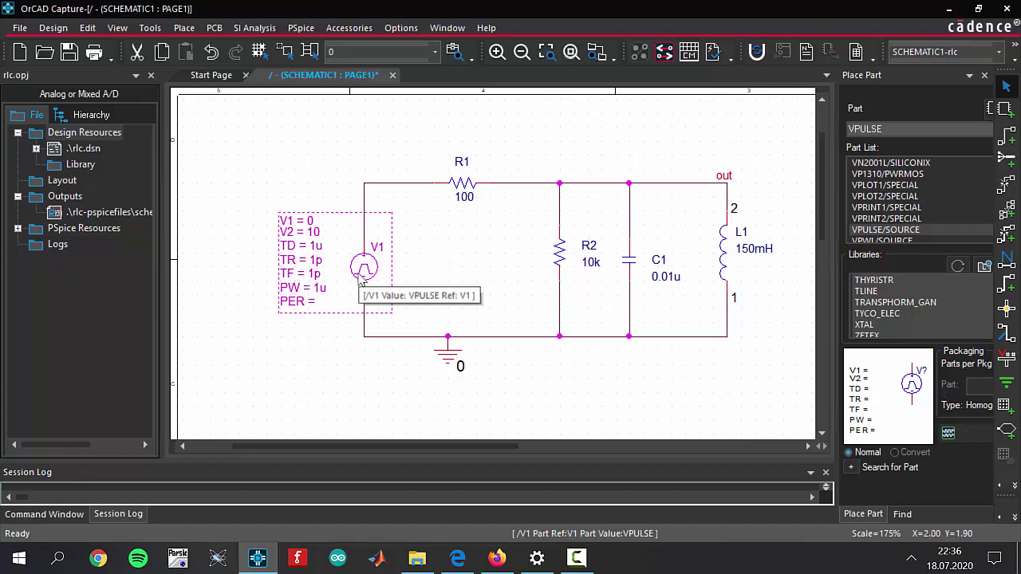
{"action": "left_click", "coordinate": [430, 250]}
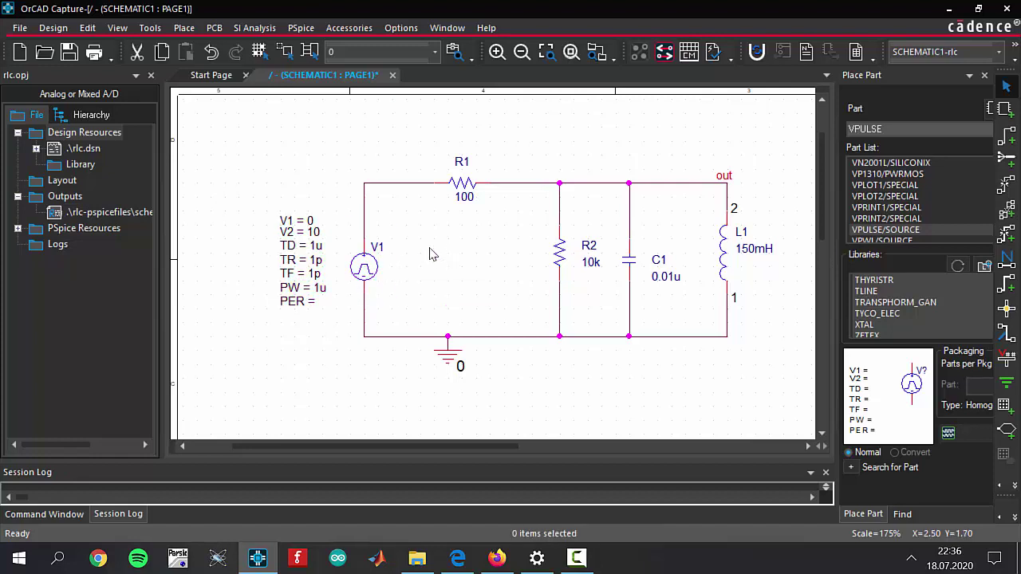
{"action": "left_click", "coordinate": [571, 268]}
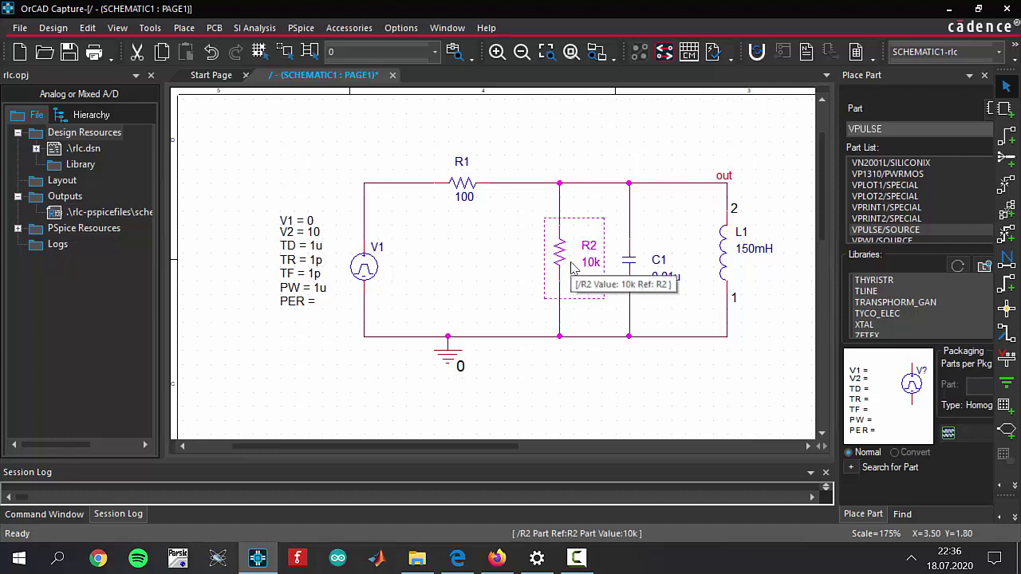
{"action": "left_click", "coordinate": [640, 269]}
{"action": "left_click", "coordinate": [641, 269]}
{"action": "left_click", "coordinate": [749, 255]}
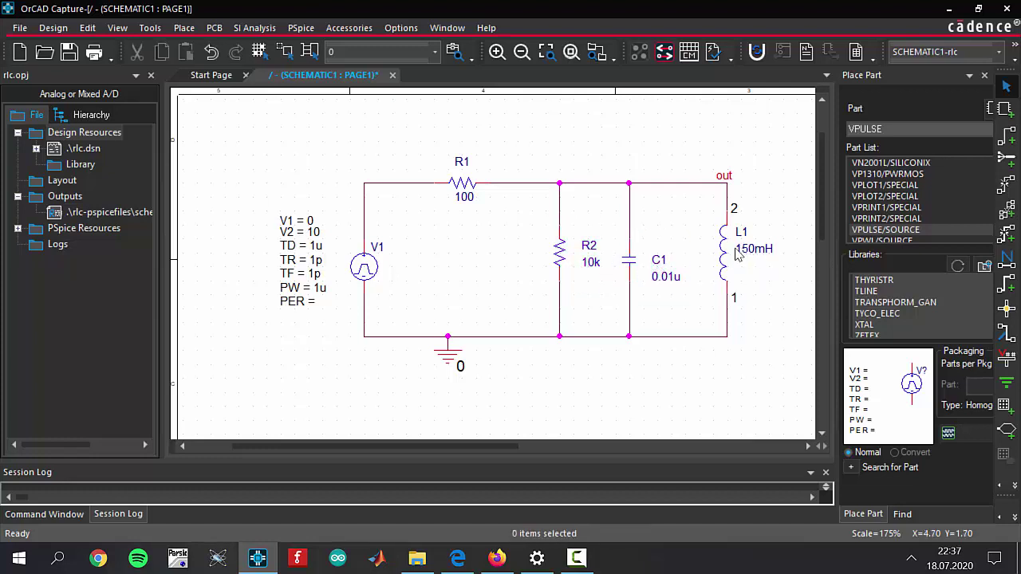
- Check the component values: R2 10k, C1 0.01u, L1 150mH and R1 100
{"action": "left_click", "coordinate": [590, 264]}
{"action": "left_click", "coordinate": [669, 278]}
{"action": "left_click", "coordinate": [758, 248]}
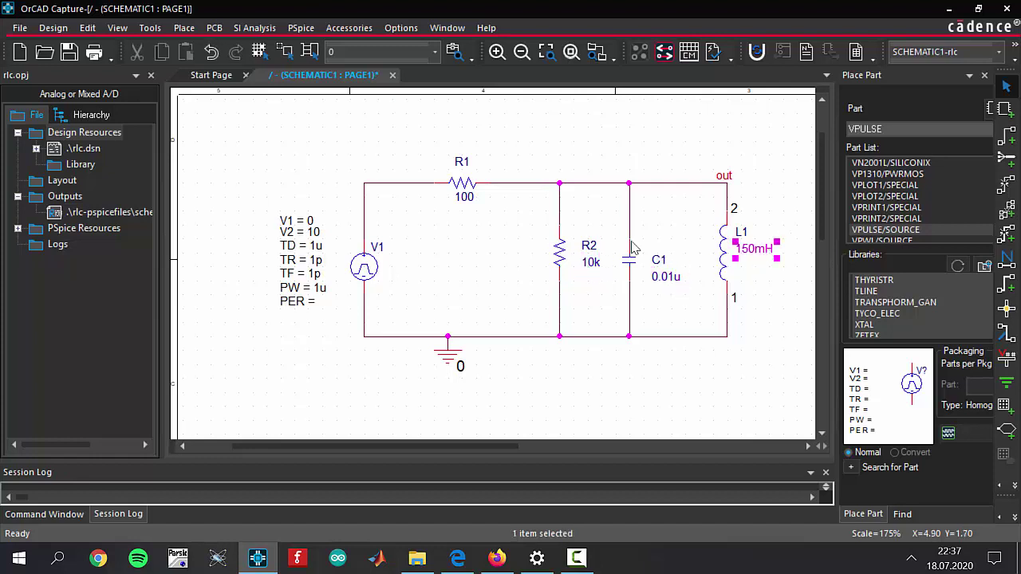
{"action": "left_click", "coordinate": [467, 200]}
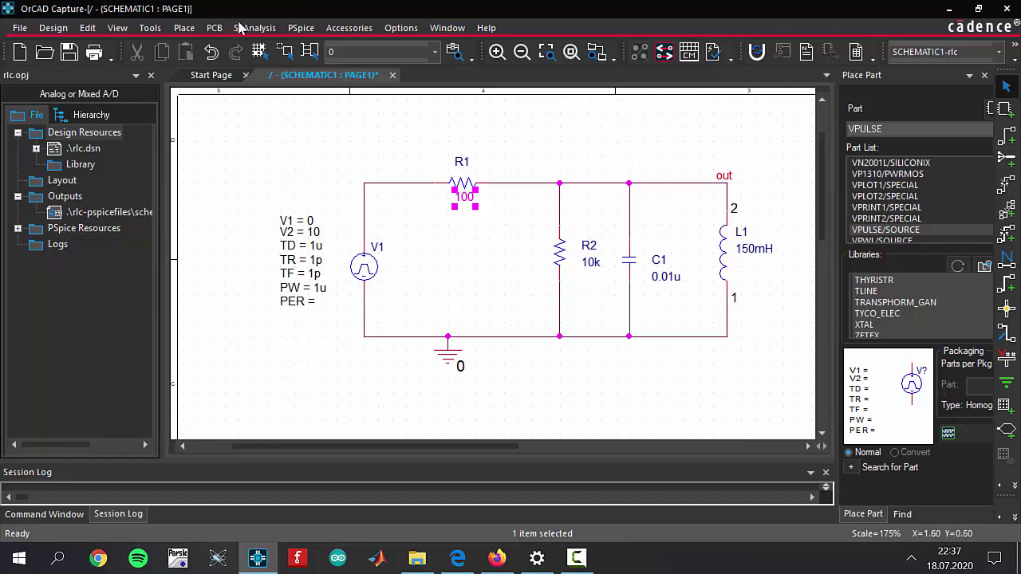
- Create a new simulation profile named rlc1
{"action": "left_click", "coordinate": [301, 28]}
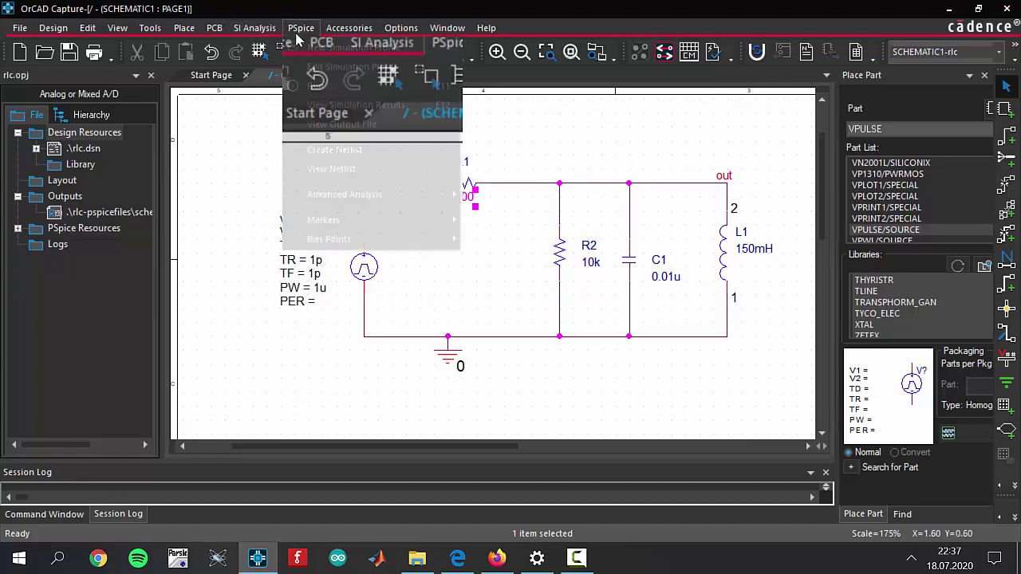
{"action": "left_click", "coordinate": [313, 49]}
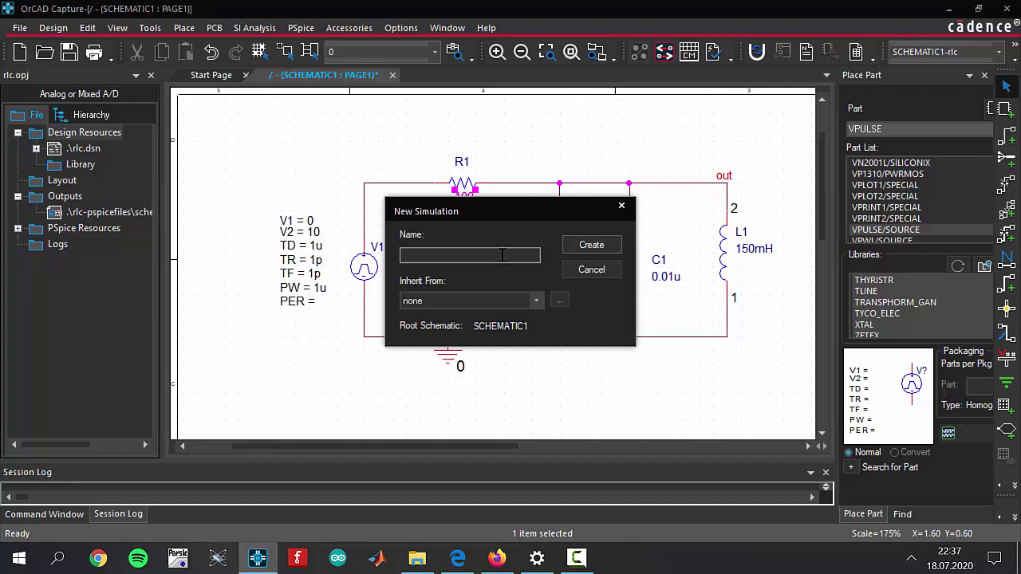
{"action": "type", "text": "rlc1"}
{"action": "key", "text": "Return"}
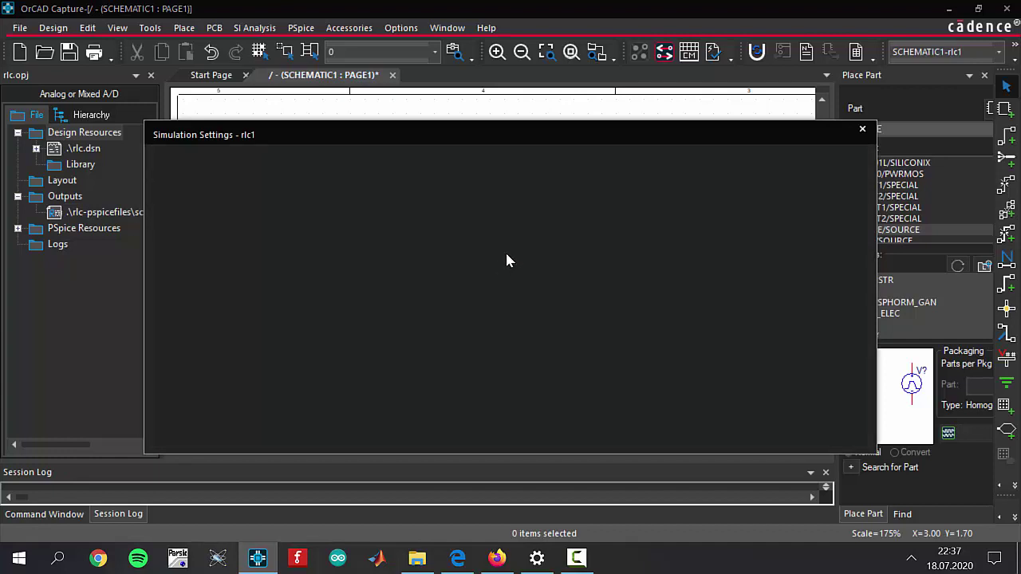
- Set the transient analysis Run To Time to 10us and Maximum Step Size to 0, then apply
{"action": "left_click", "coordinate": [641, 171]}
{"action": "double_click", "coordinate": [641, 171]}
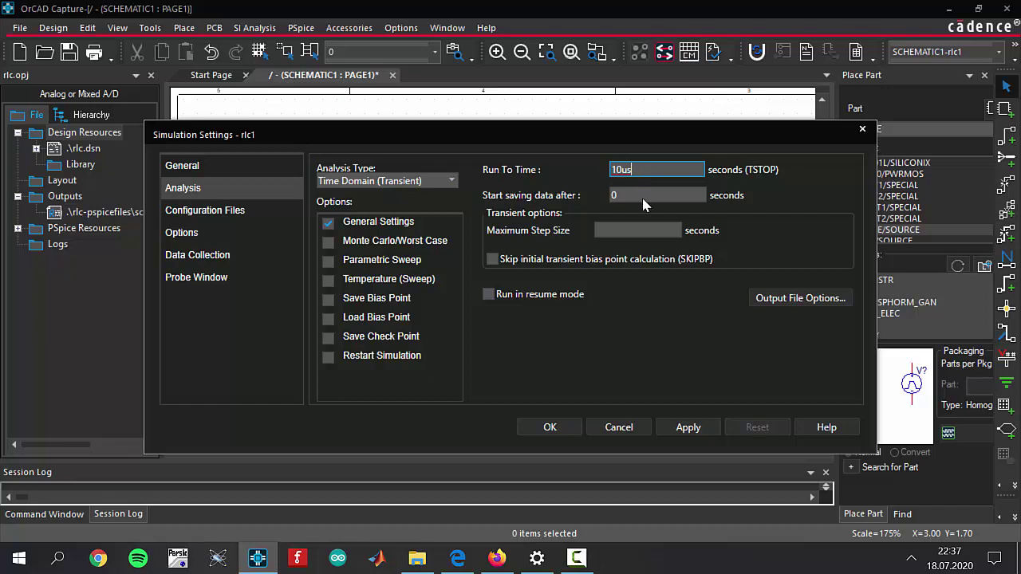
{"action": "left_click", "coordinate": [636, 230]}
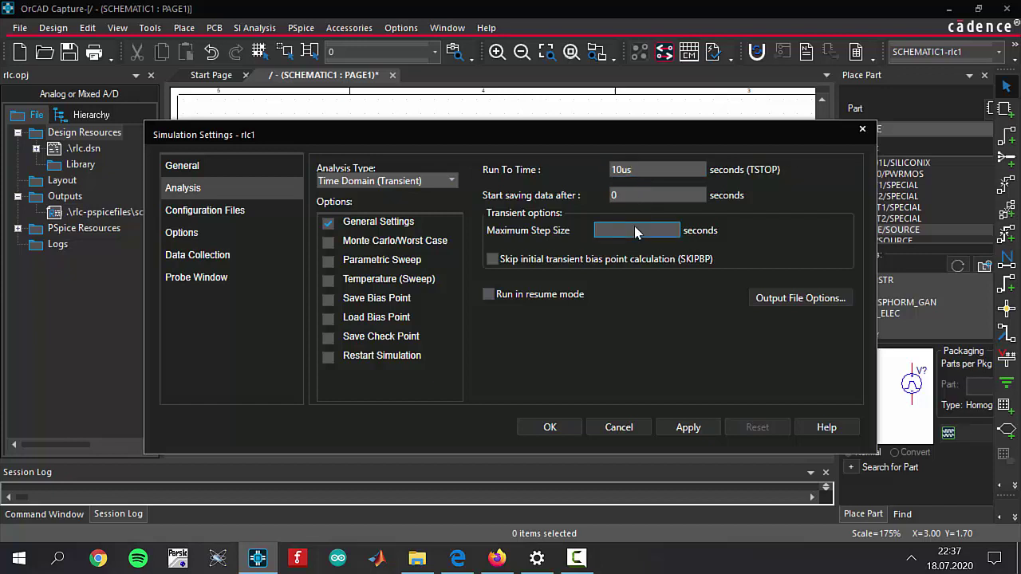
{"action": "type", "text": "0.001"}
{"action": "left_click", "coordinate": [687, 428]}
- Close the simulation settings and run the rlc1 simulation with F11
{"action": "left_click", "coordinate": [548, 425]}
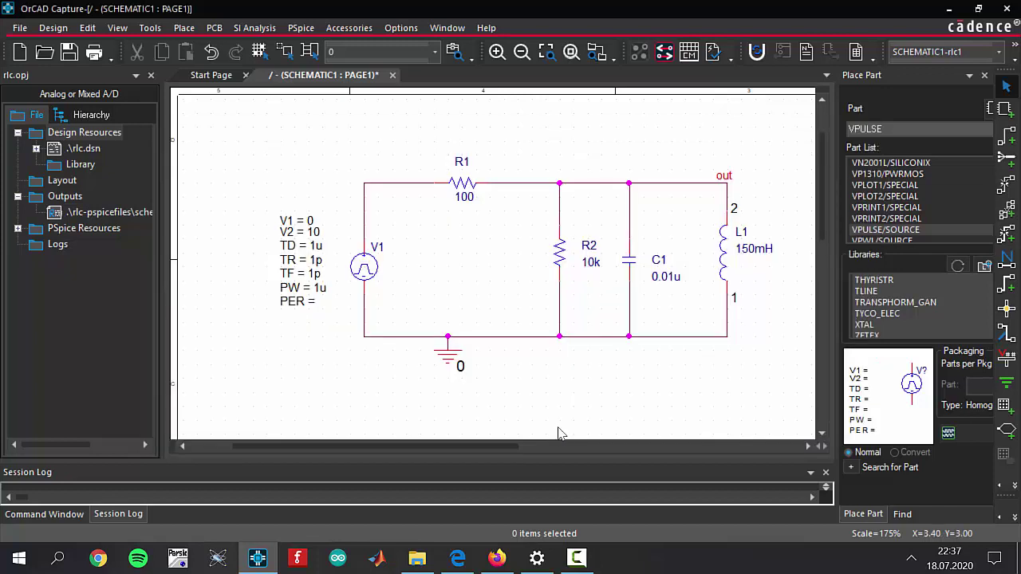
{"action": "left_click", "coordinate": [301, 28]}
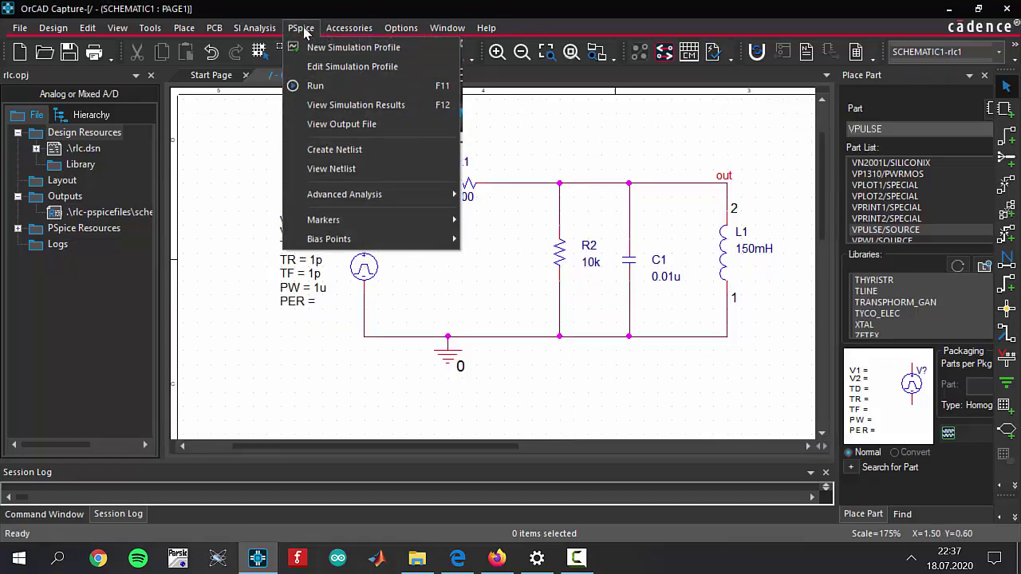
{"action": "key", "text": "F11"}
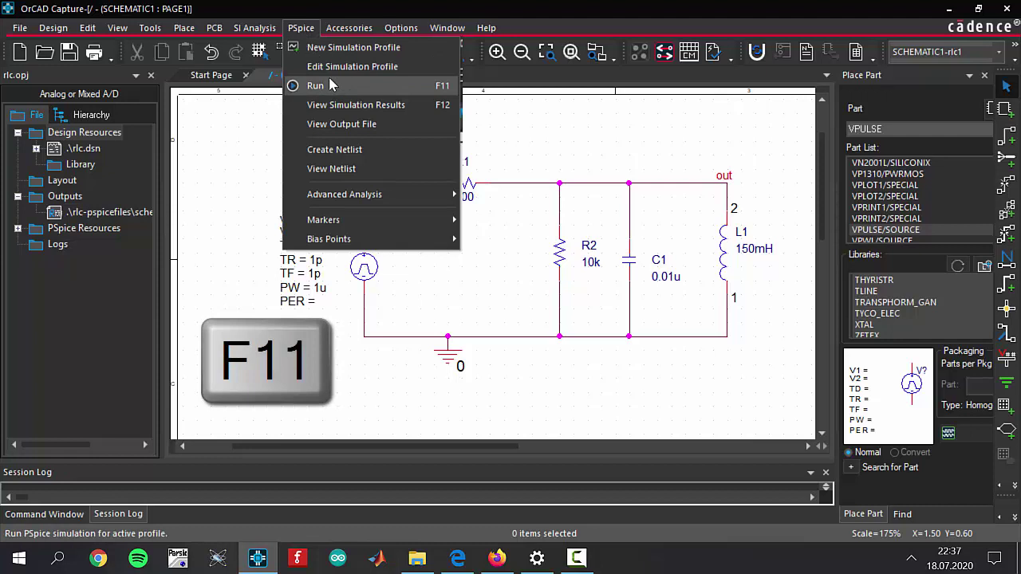
{"action": "left_click", "coordinate": [331, 85]}
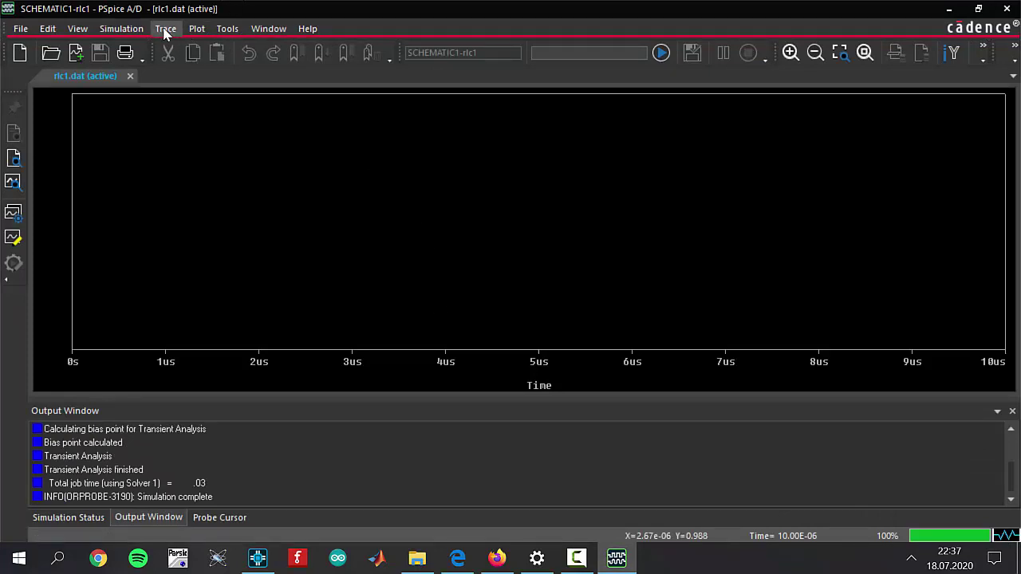
- Add the V(out) trace to the plot via Trace > Add Trace
{"action": "left_click", "coordinate": [166, 30]}
{"action": "left_click", "coordinate": [182, 48]}
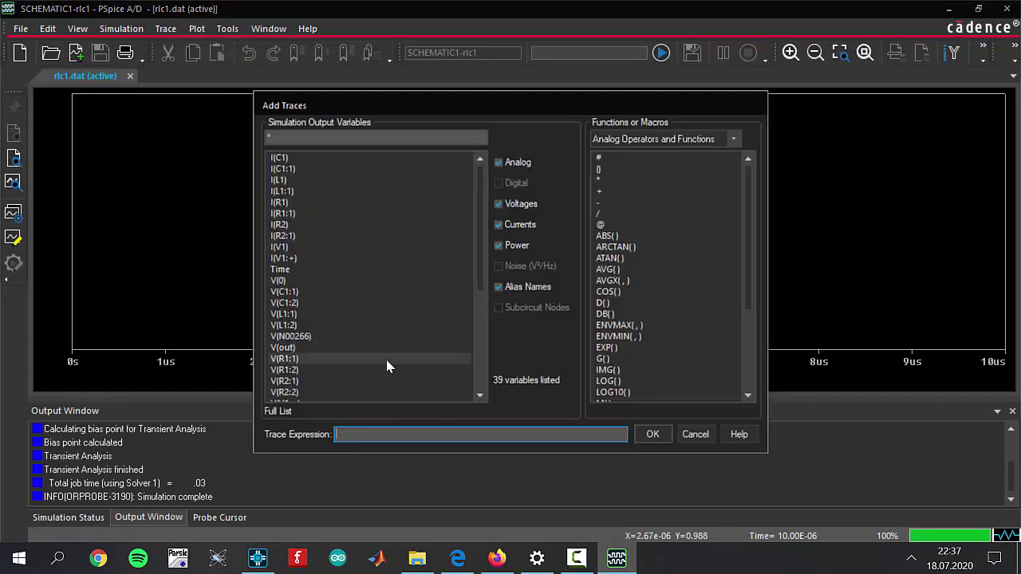
{"action": "left_click", "coordinate": [311, 351]}
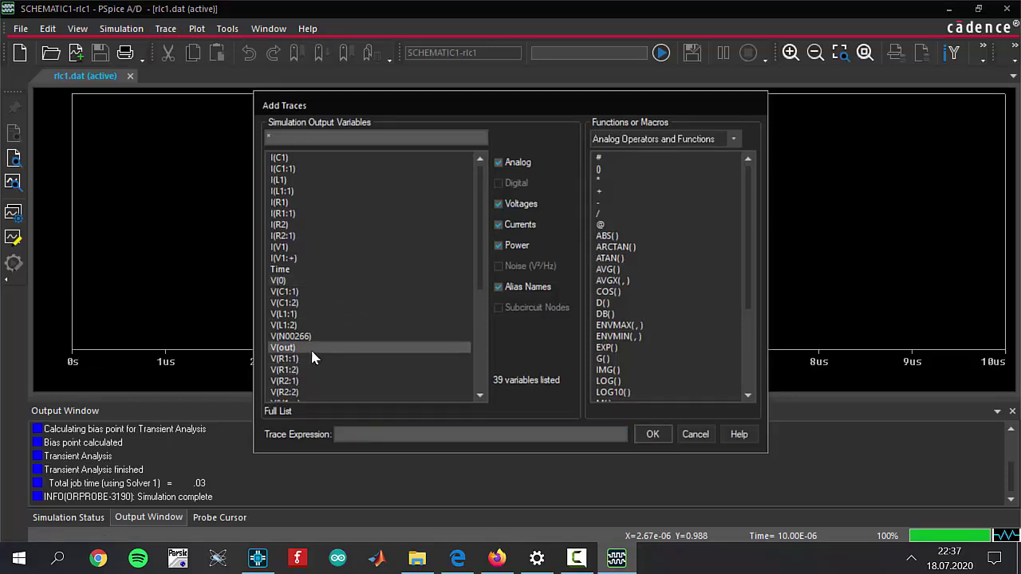
{"action": "left_click", "coordinate": [647, 435]}
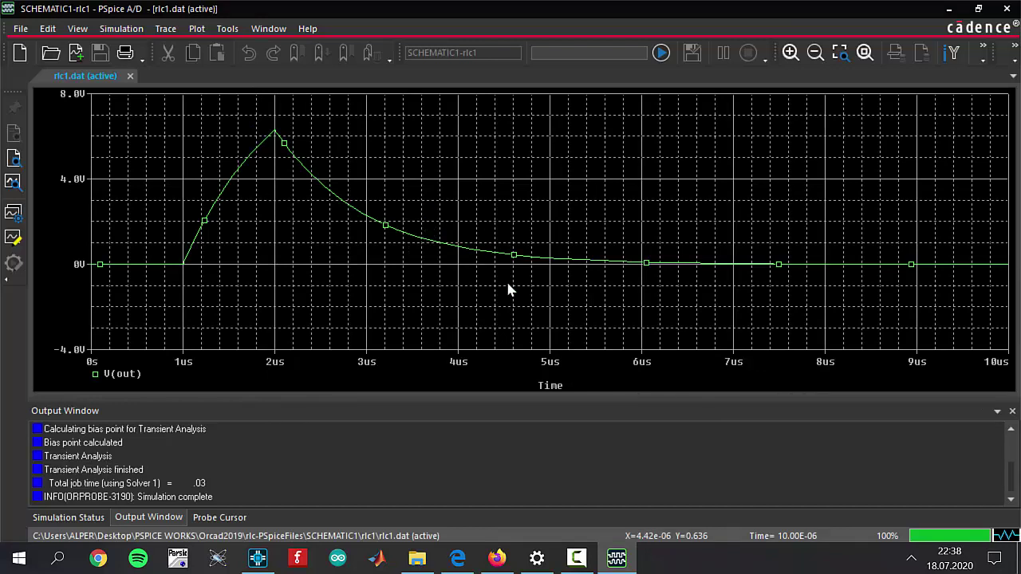
{"action": "left_click", "coordinate": [576, 558]}
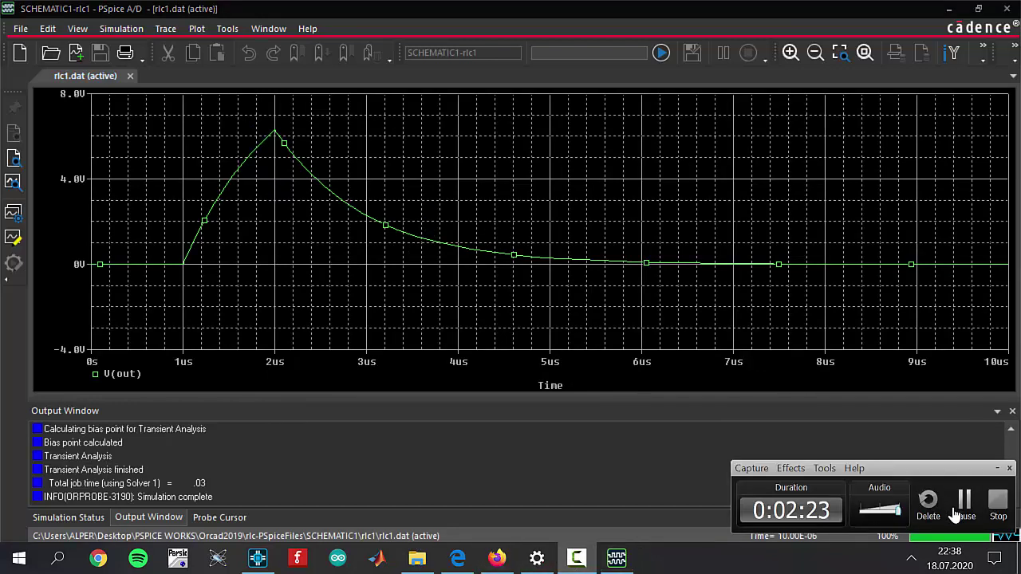